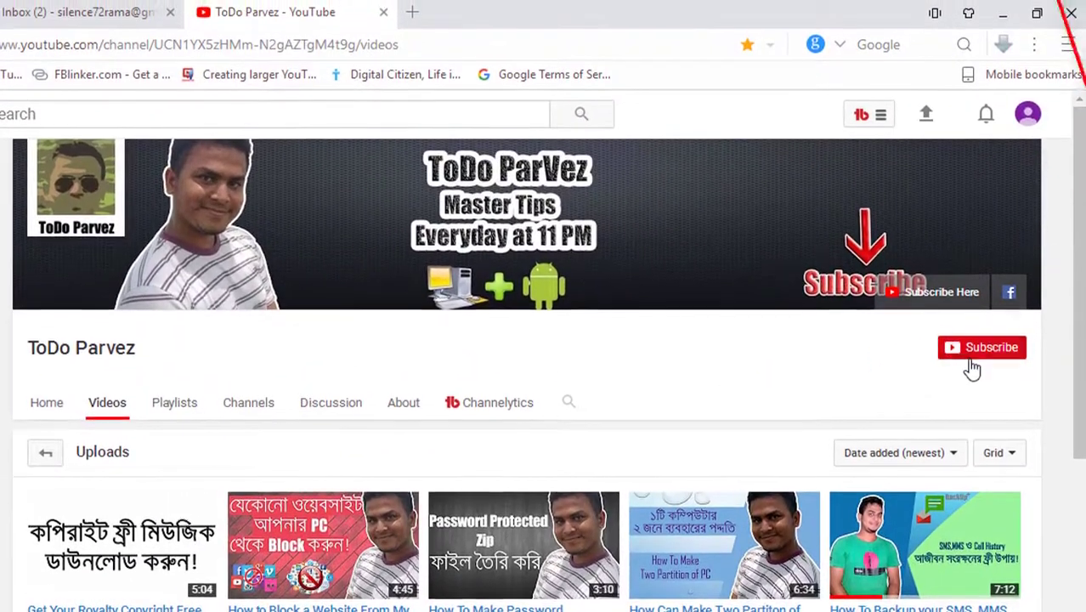
Subscribe to the channel and save the bell setting 'Send me all notifications for this channel'
left_click(977, 348)
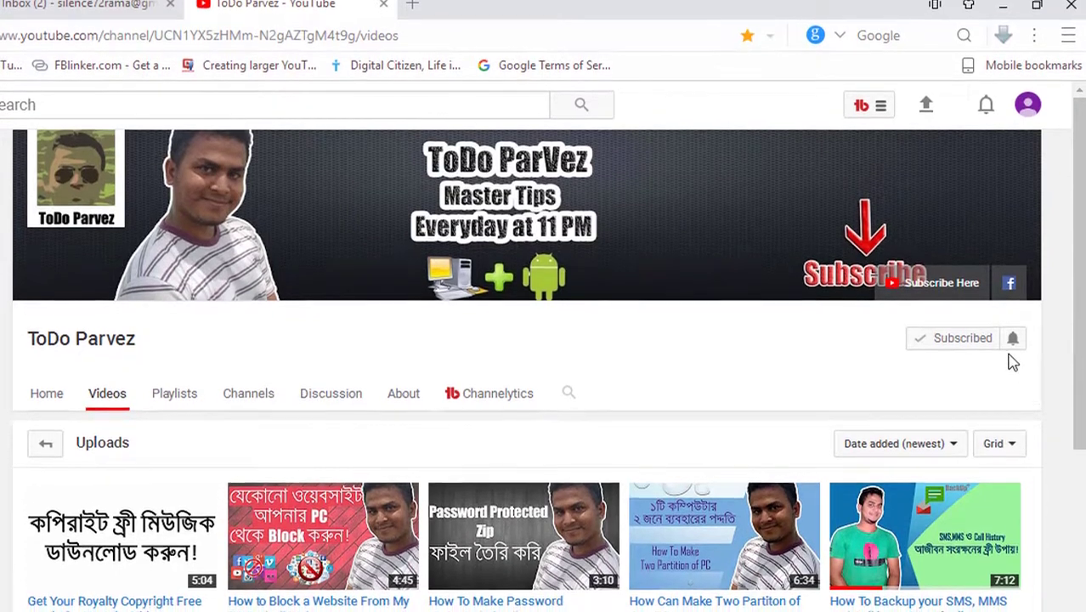
left_click(1013, 338)
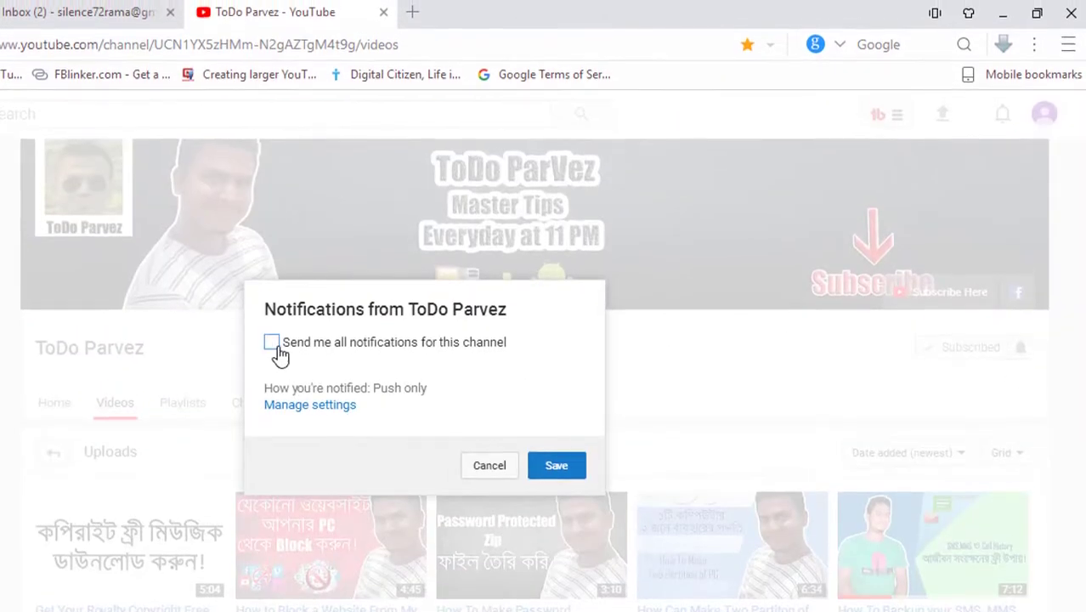
left_click(272, 343)
left_click(556, 468)
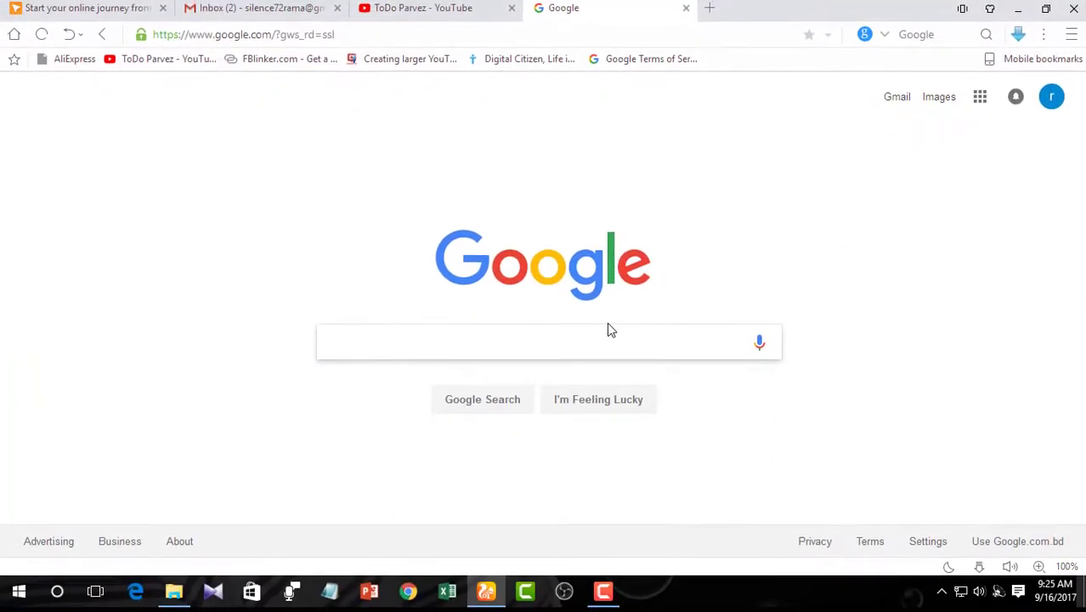
Search Google for 'download noxplayer' and open the bignox.com result
left_click(548, 334)
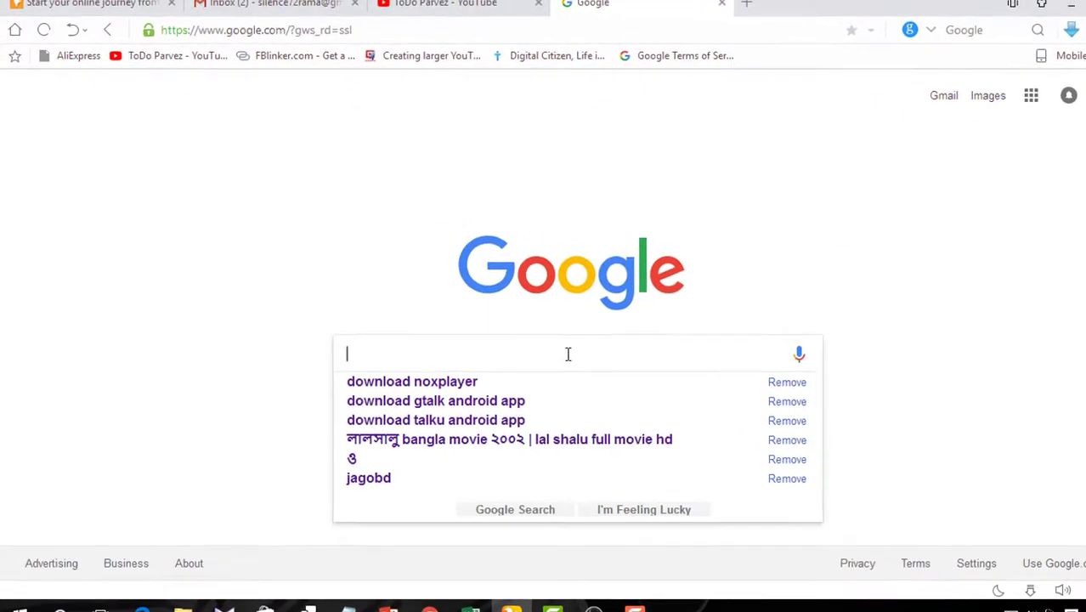
left_click(484, 460)
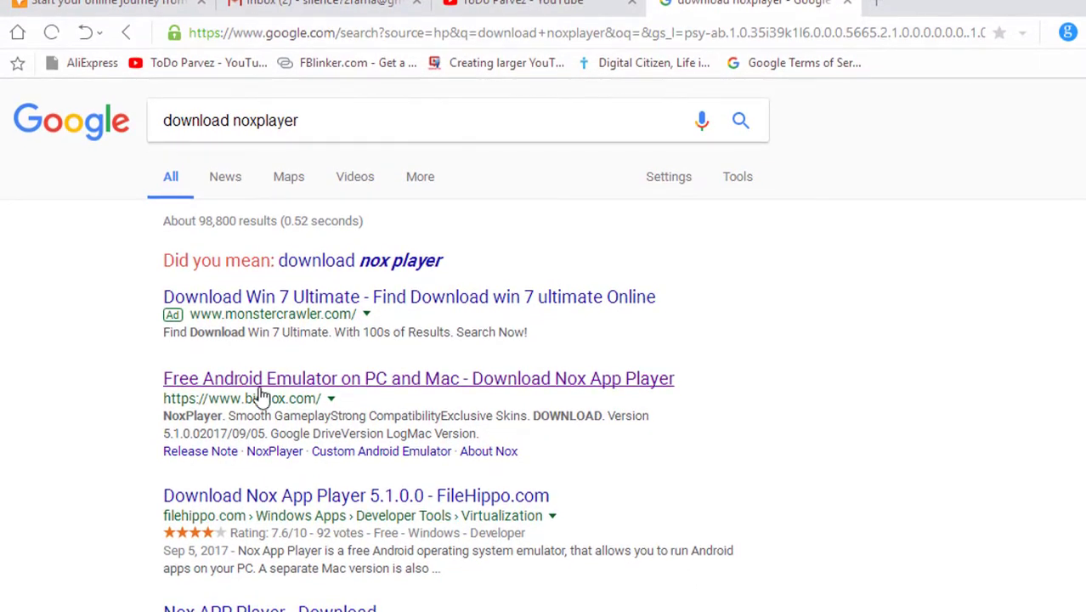
left_click(259, 382)
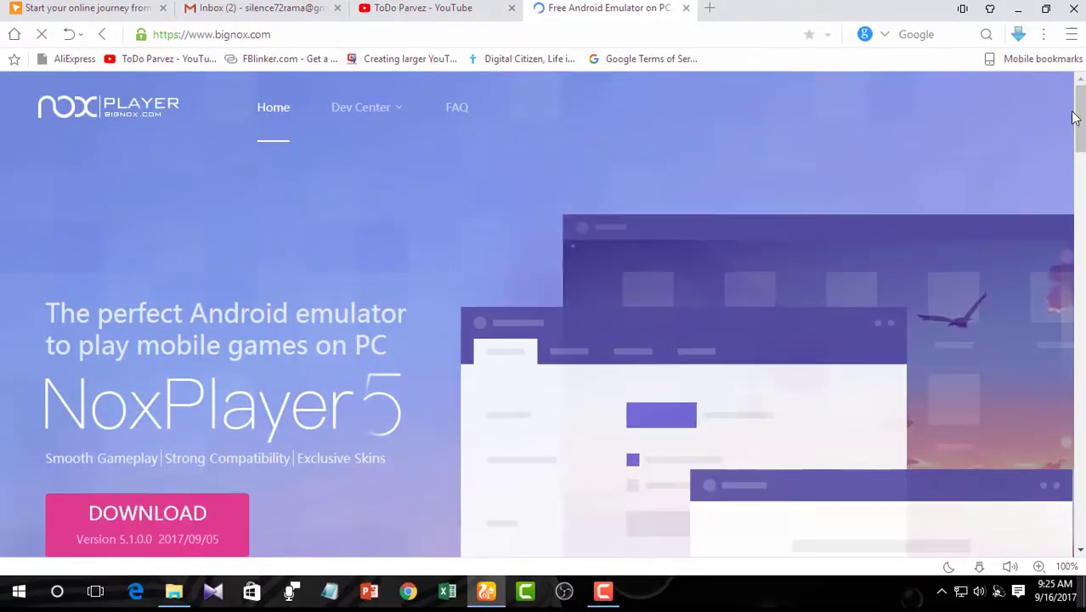
scroll(979, 151, "down", 2)
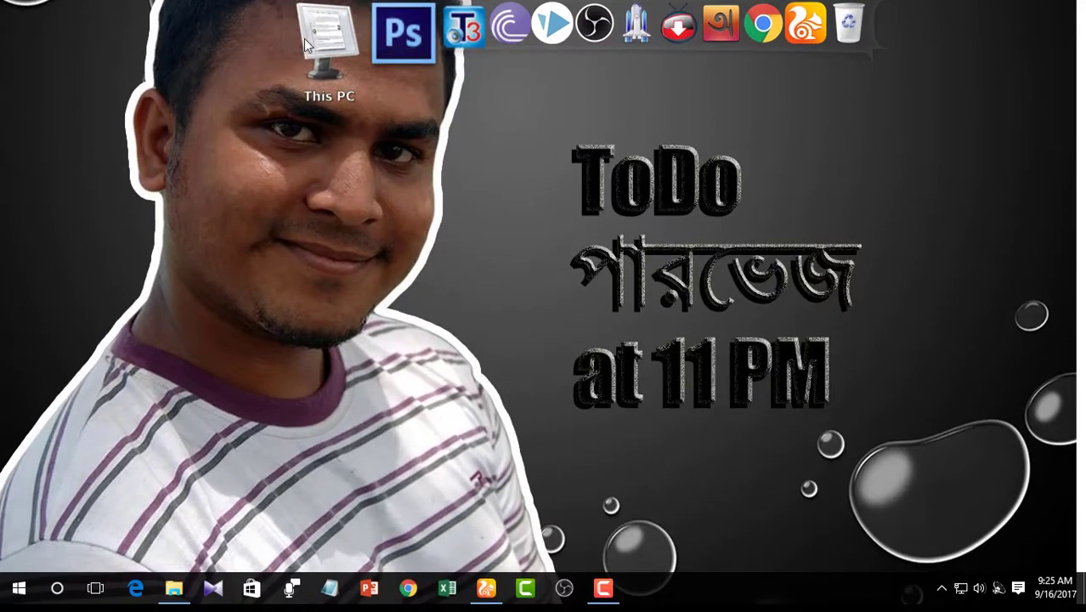
Launch nox_setup_v5.1.0.0_full_intl from This PC > Downloads
double_click(306, 38)
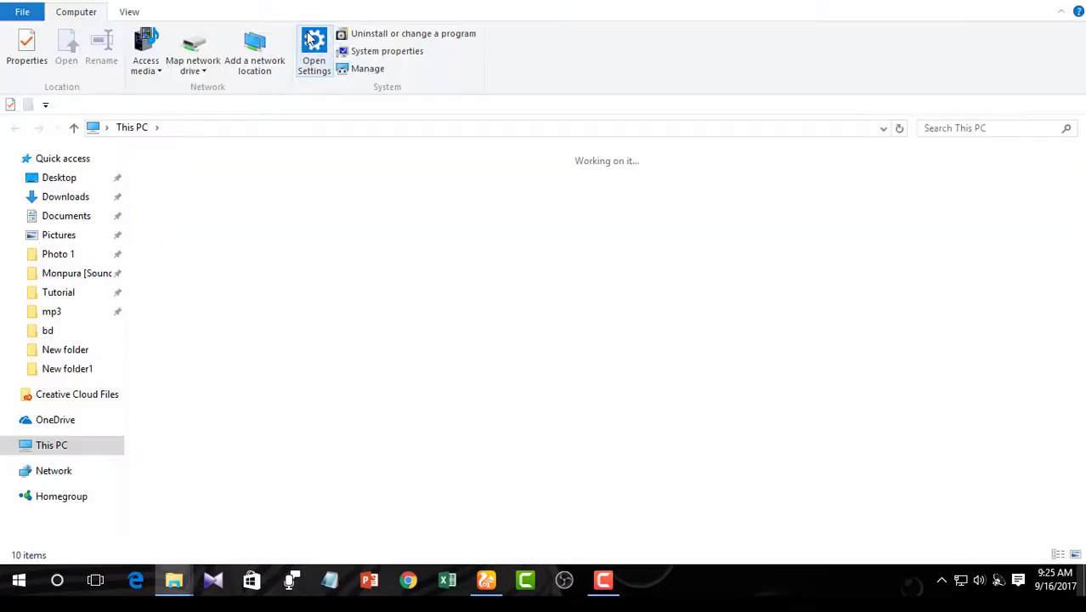
double_click(612, 197)
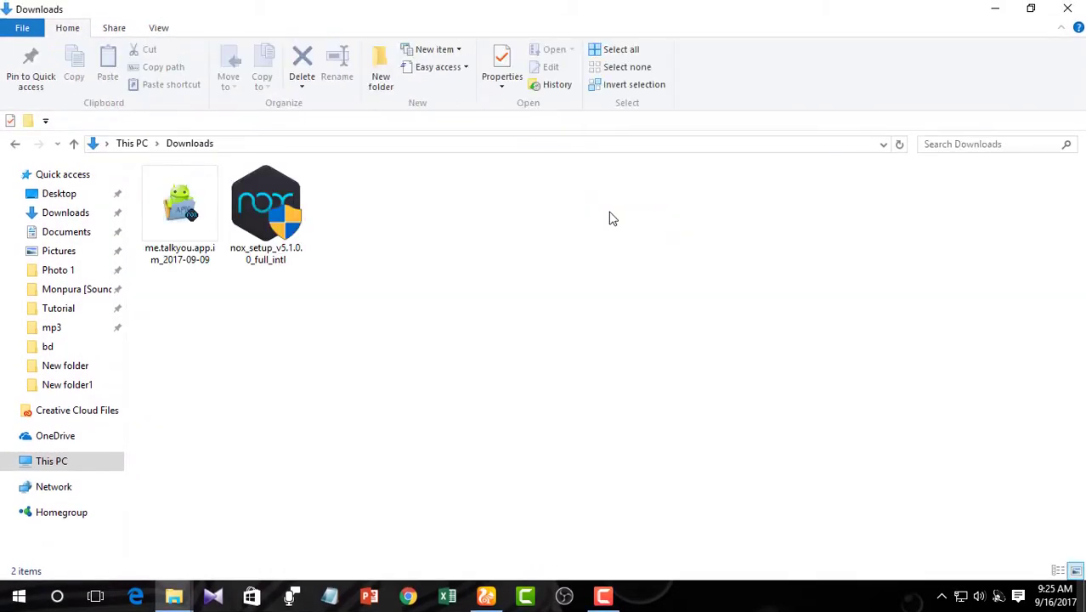
left_click(265, 216)
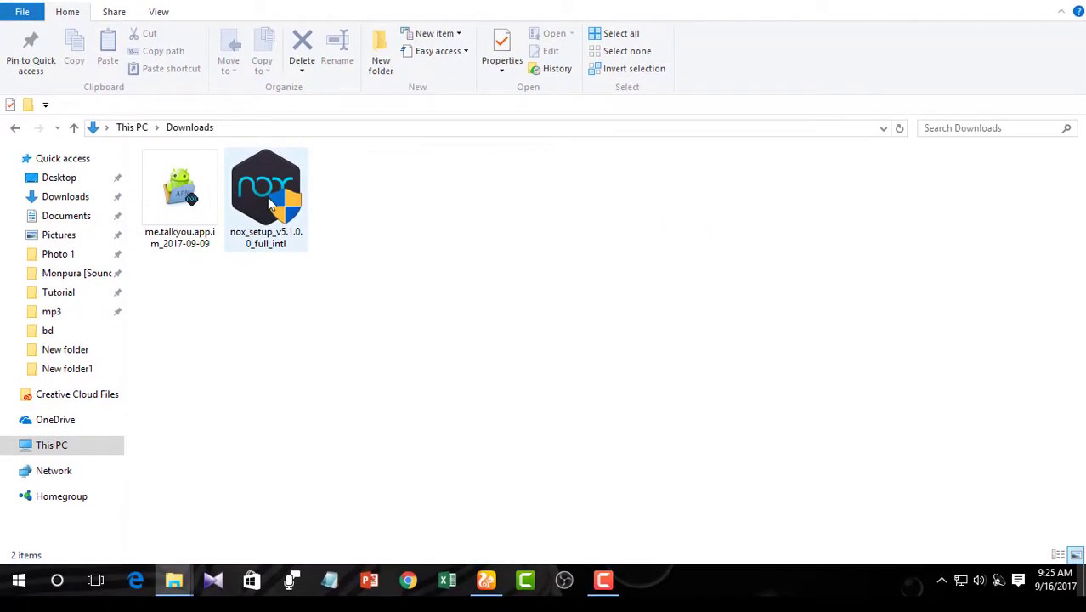
left_click(270, 204)
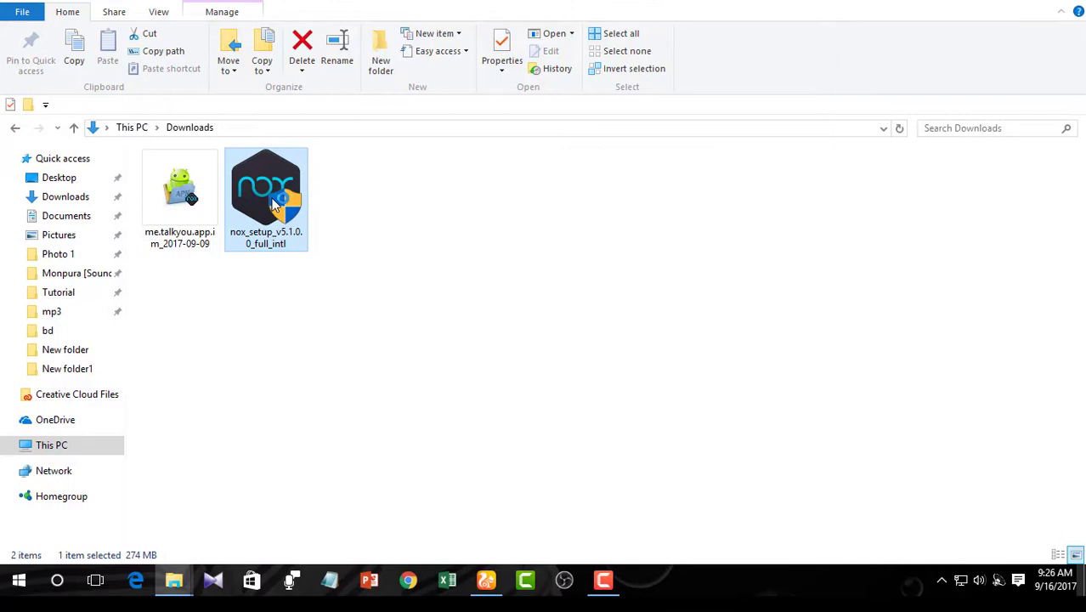
double_click(273, 204)
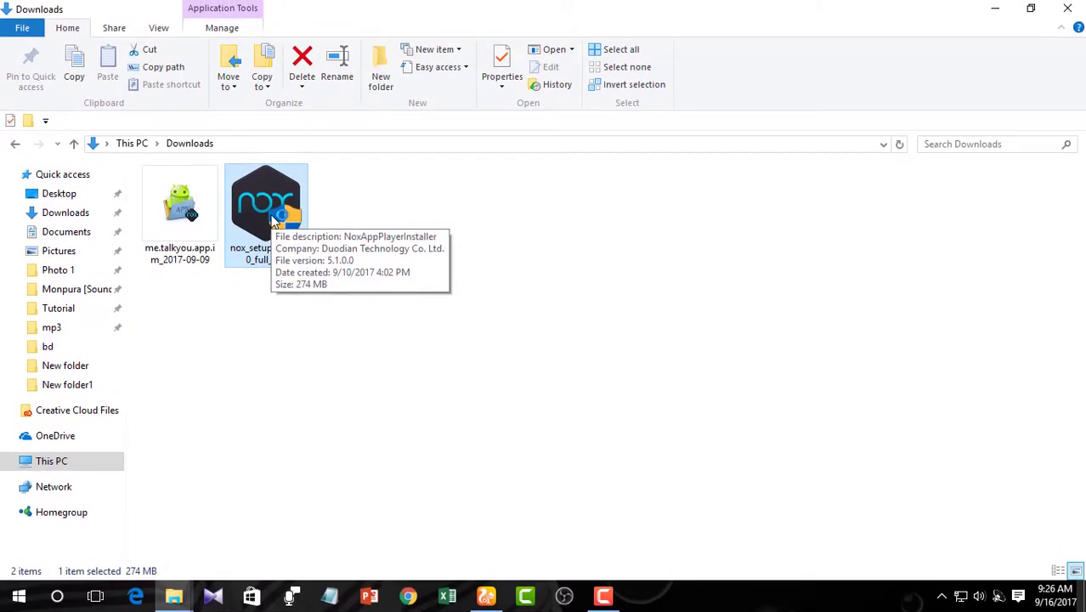
Approve the UAC prompt and install NoxPlayer 5.1.0.0
left_click(613, 392)
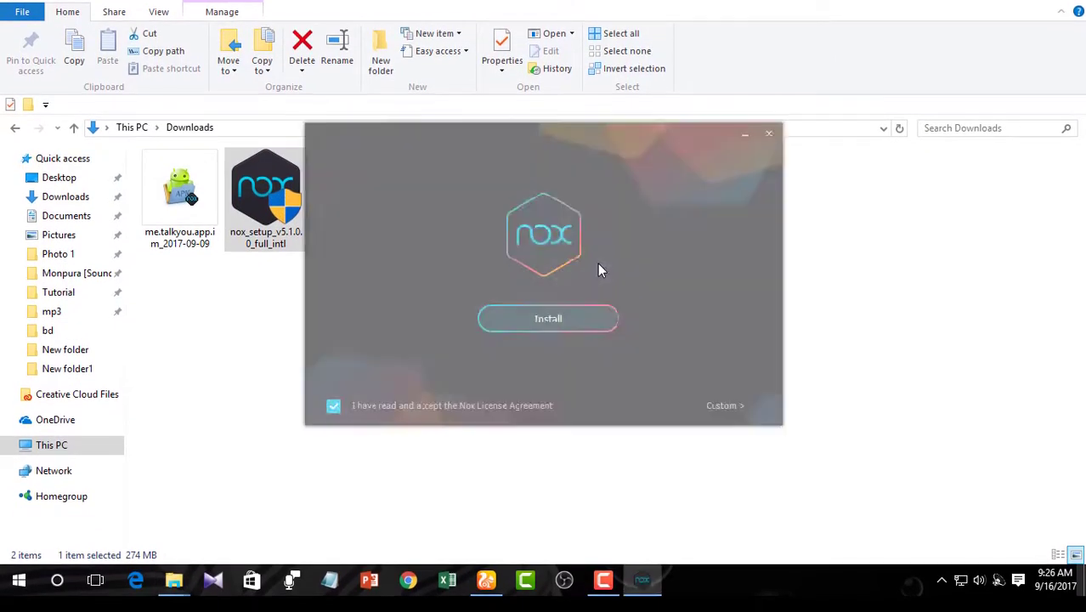
left_click(529, 339)
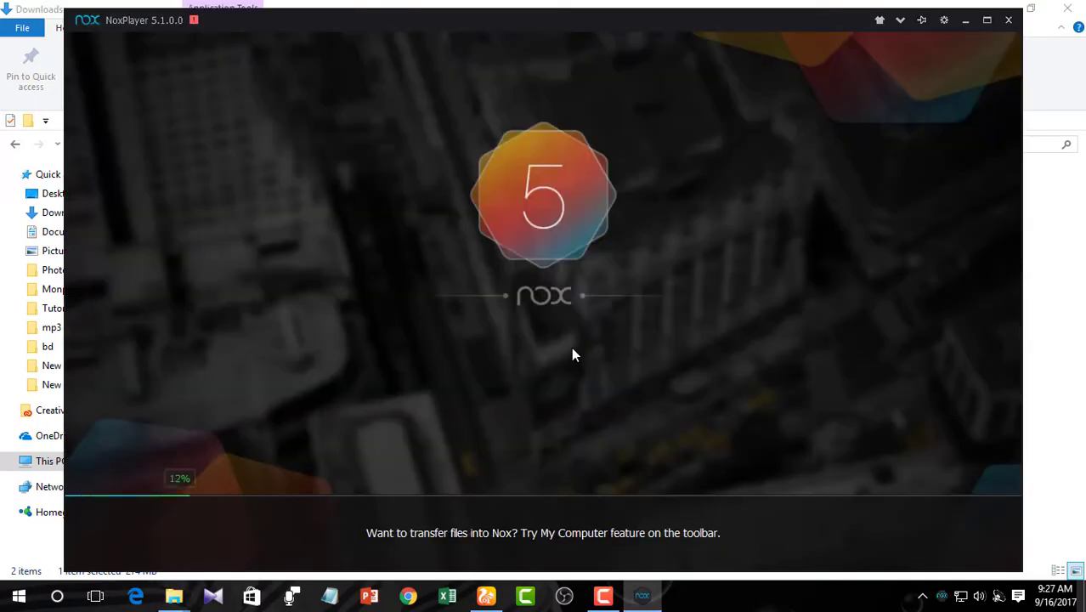
left_click_drag(338, 21, 337, 29)
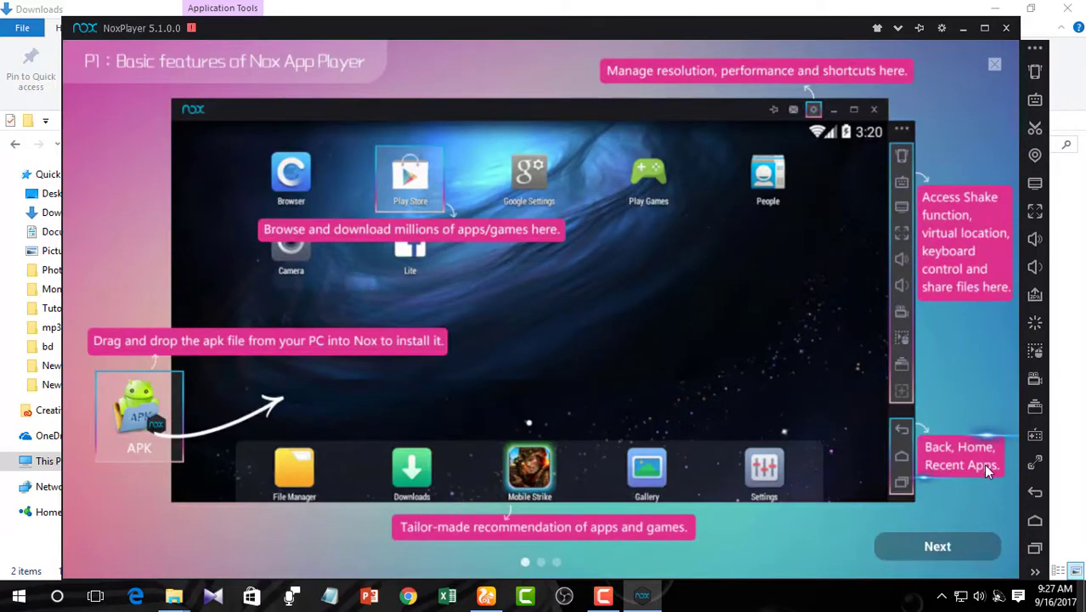
Go through the NoxPlayer welcome tour pages and finish with Got it!
left_click(931, 544)
left_click(931, 550)
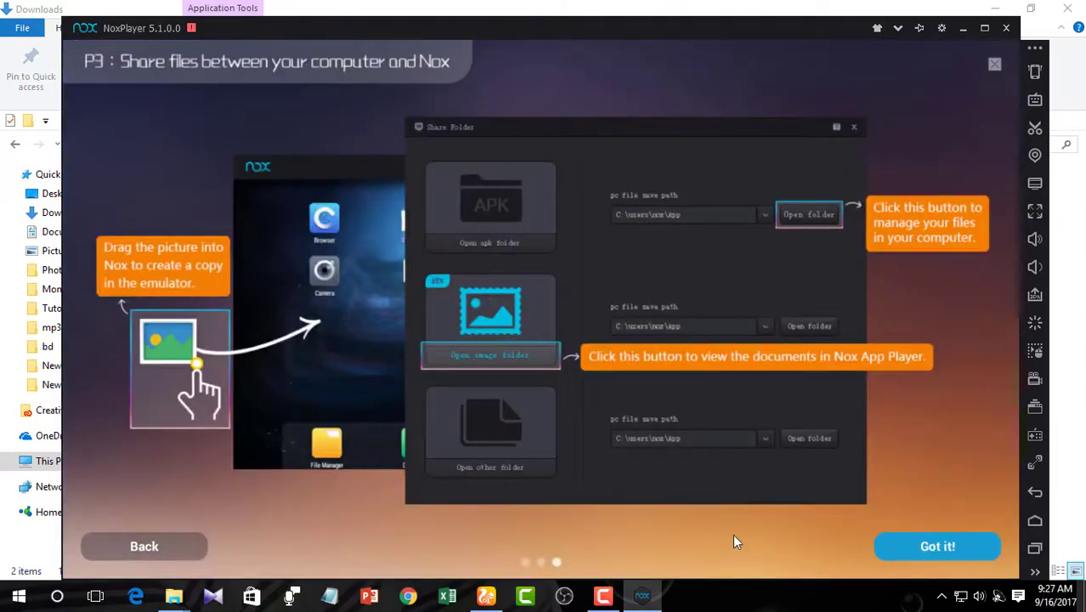
left_click(648, 357)
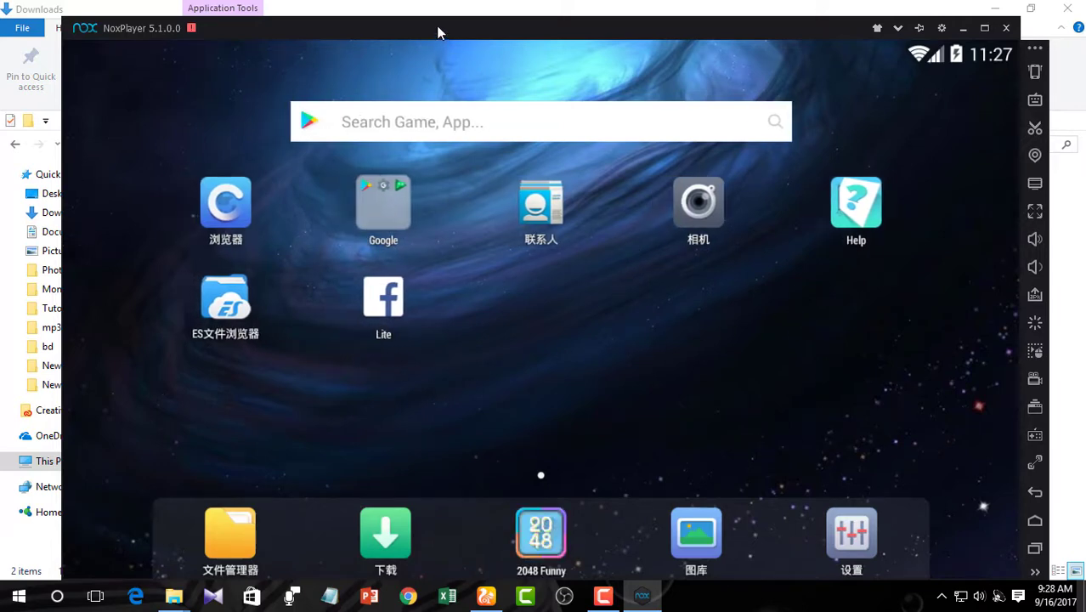
Move NoxPlayer right so the Downloads folder with the me.talkyou APK shows beside it
left_click_drag(442, 32, 477, 29)
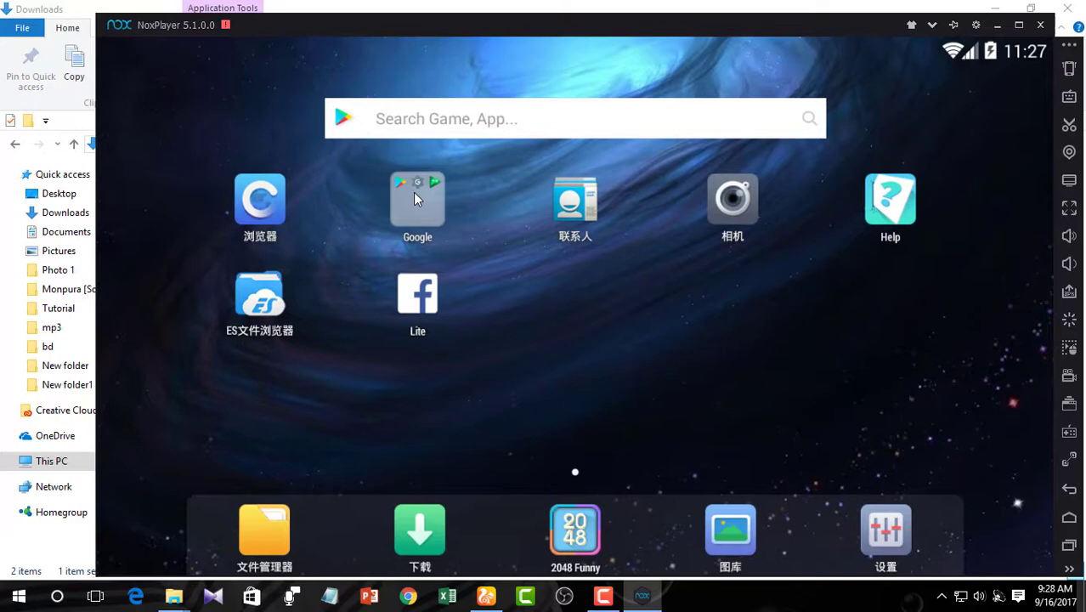
left_click(410, 208)
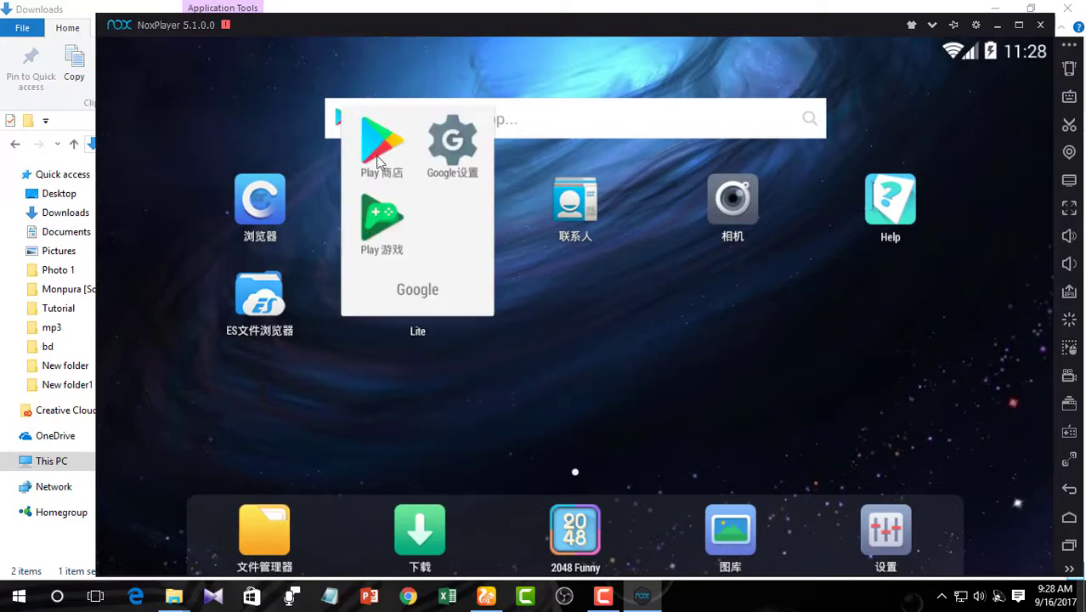
left_click(640, 330)
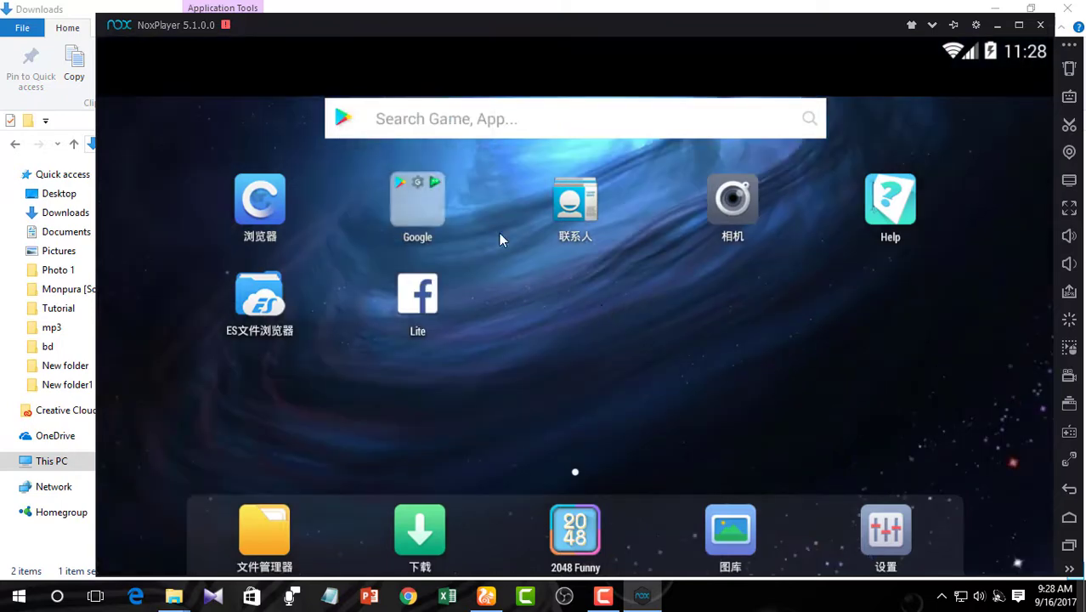
left_click_drag(272, 32, 403, 28)
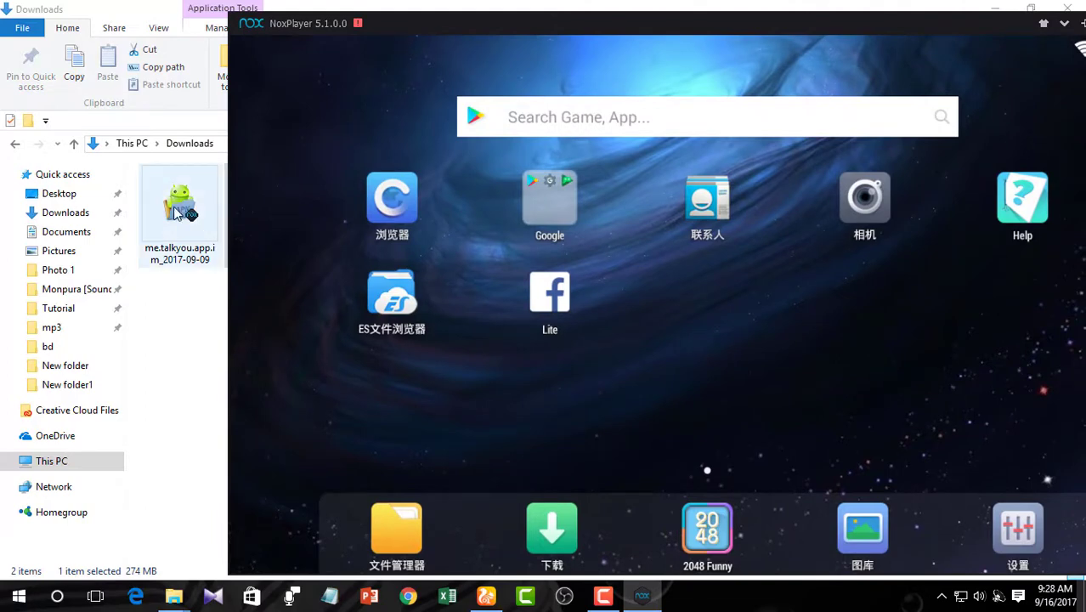
Drag the me.talkyou APK from Downloads onto NoxPlayer to install it
left_click_drag(178, 210, 705, 297)
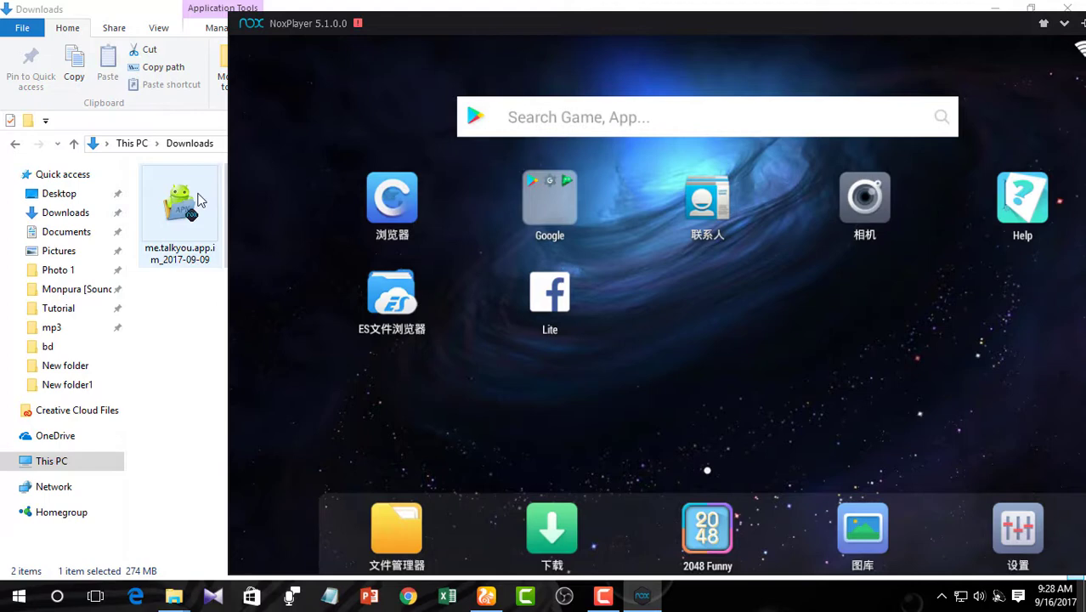
mouse_move(199, 201)
left_mouse_down()
mouse_move(606, 434)
mouse_move(671, 440)
left_mouse_up()
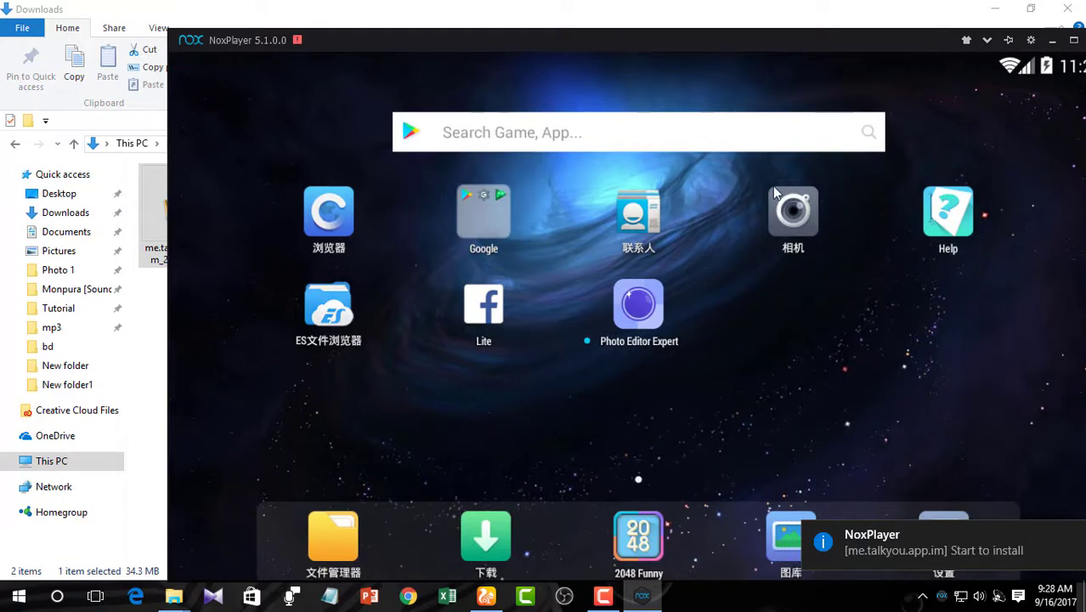
left_click_drag(791, 299, 780, 420)
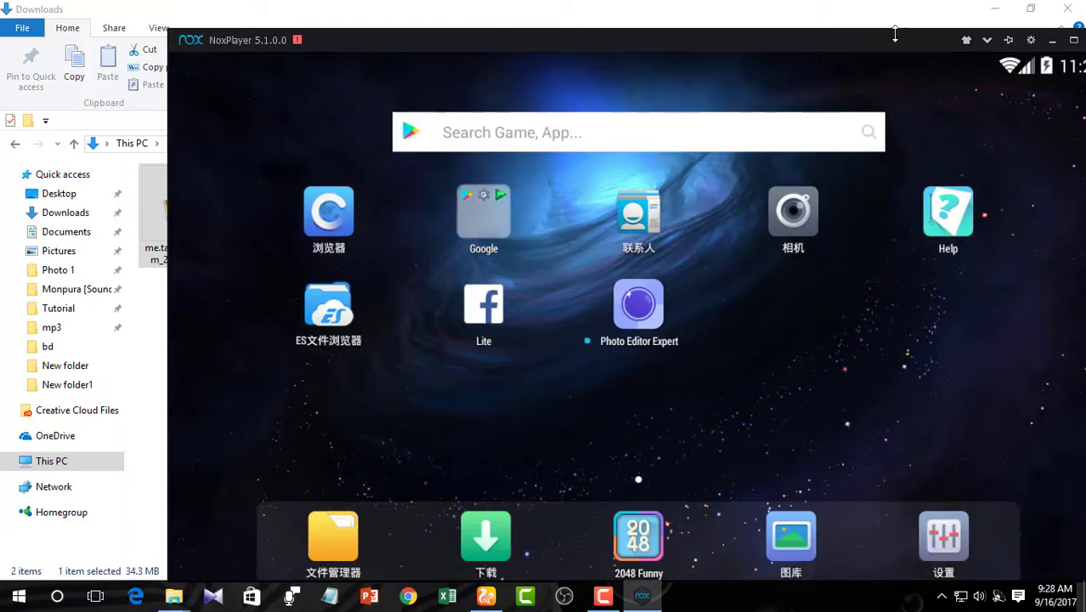
left_click_drag(895, 34, 783, 19)
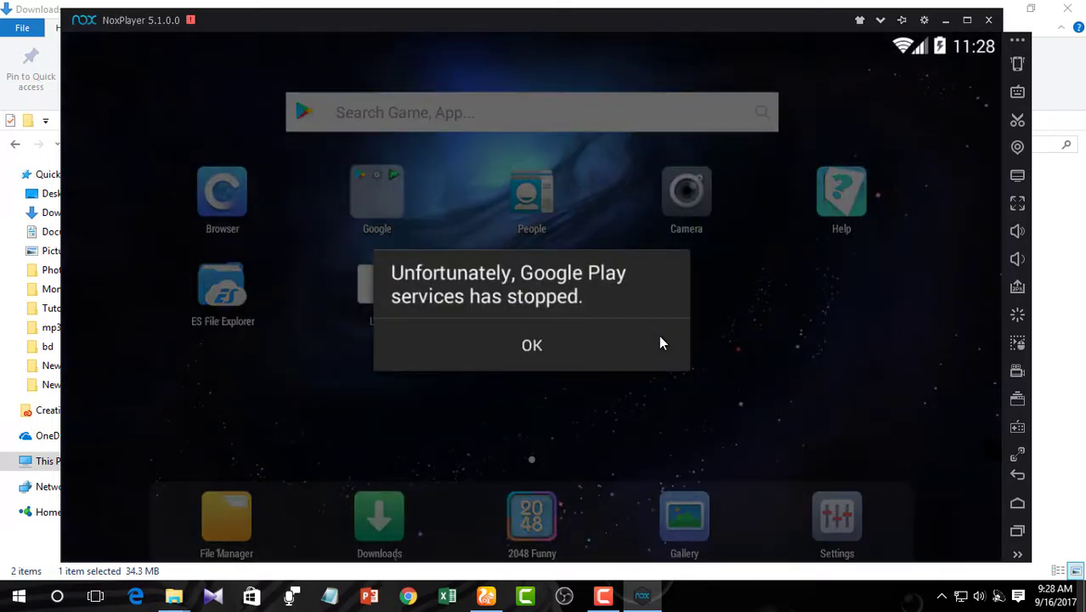
Dismiss the Google Play services error with OK and close NoxPlayer
left_click(662, 343)
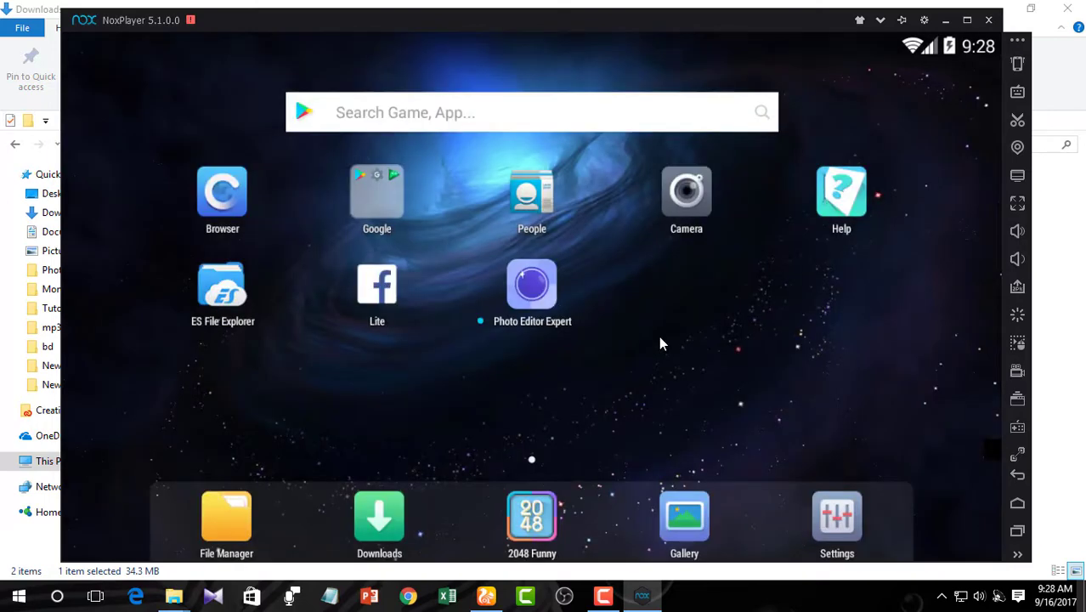
left_click(988, 20)
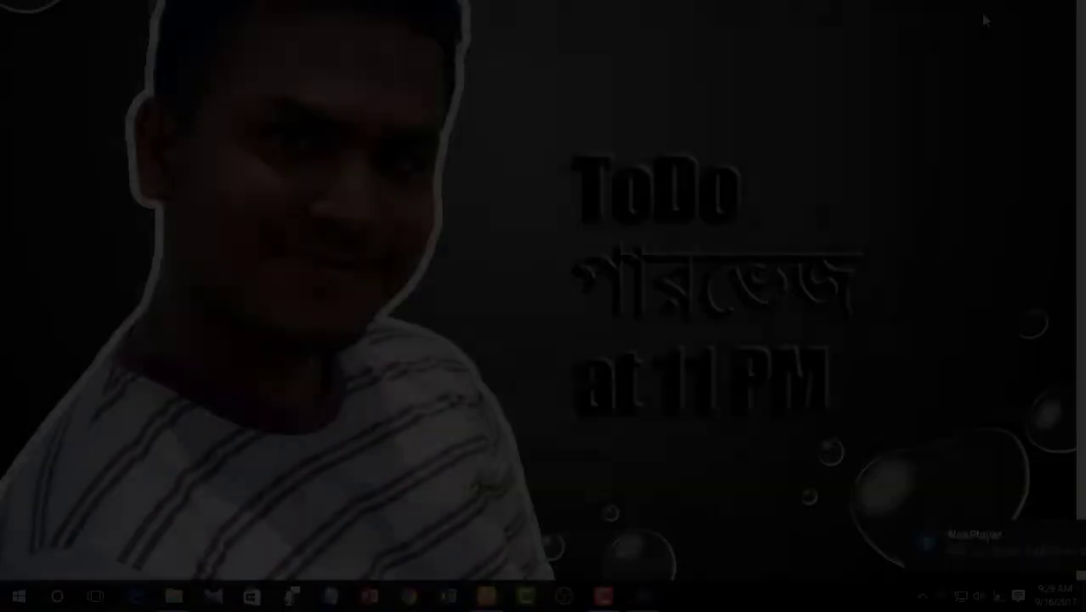